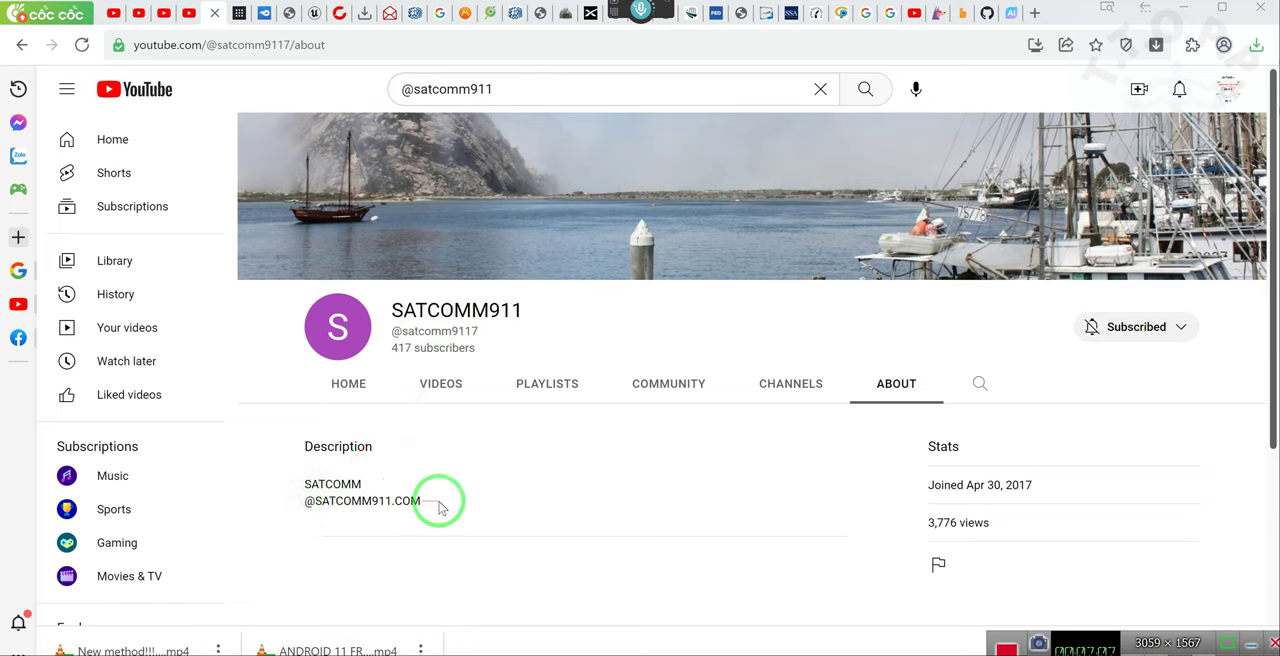
drag(443, 508, 256, 531)
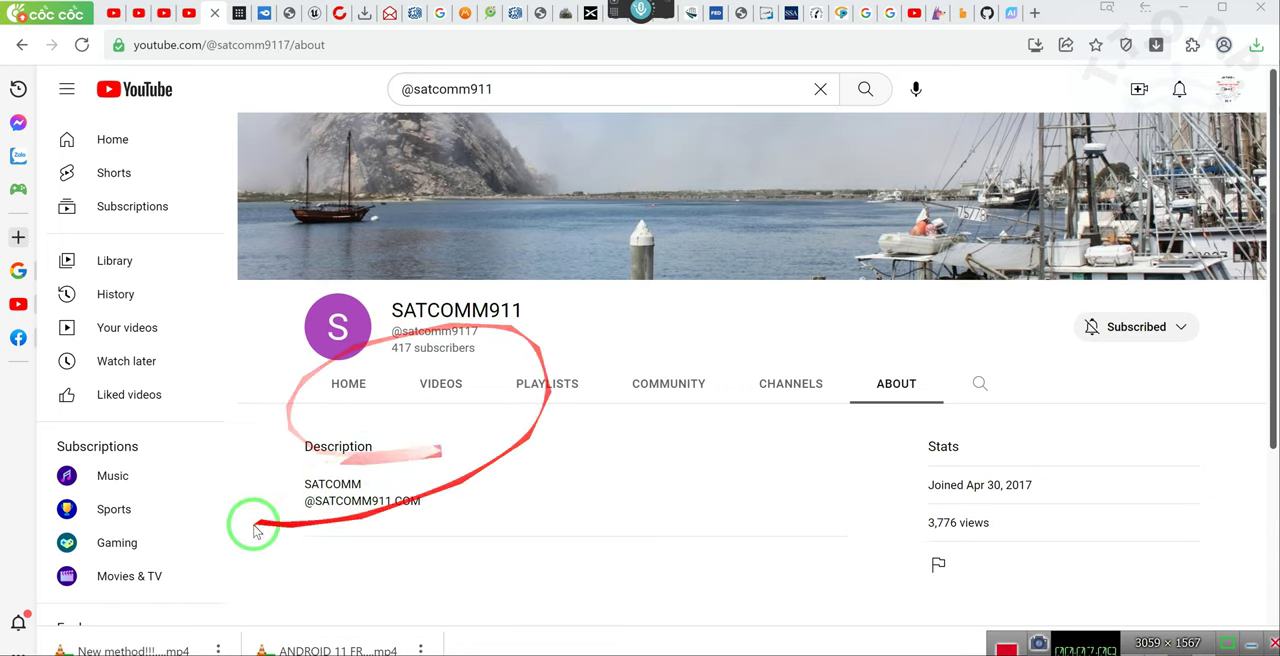
mouse_move(400, 490)
mouse_down()
mouse_move(278, 508)
mouse_move(398, 470)
mouse_up()
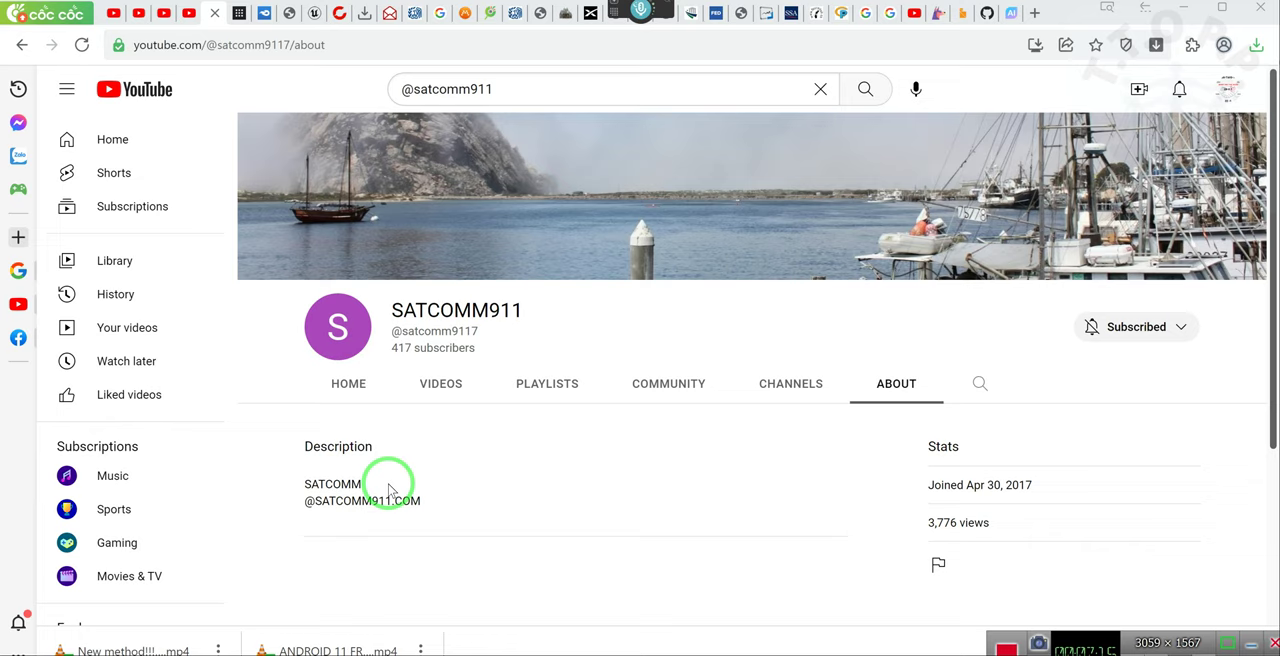
drag(390, 470, 505, 455)
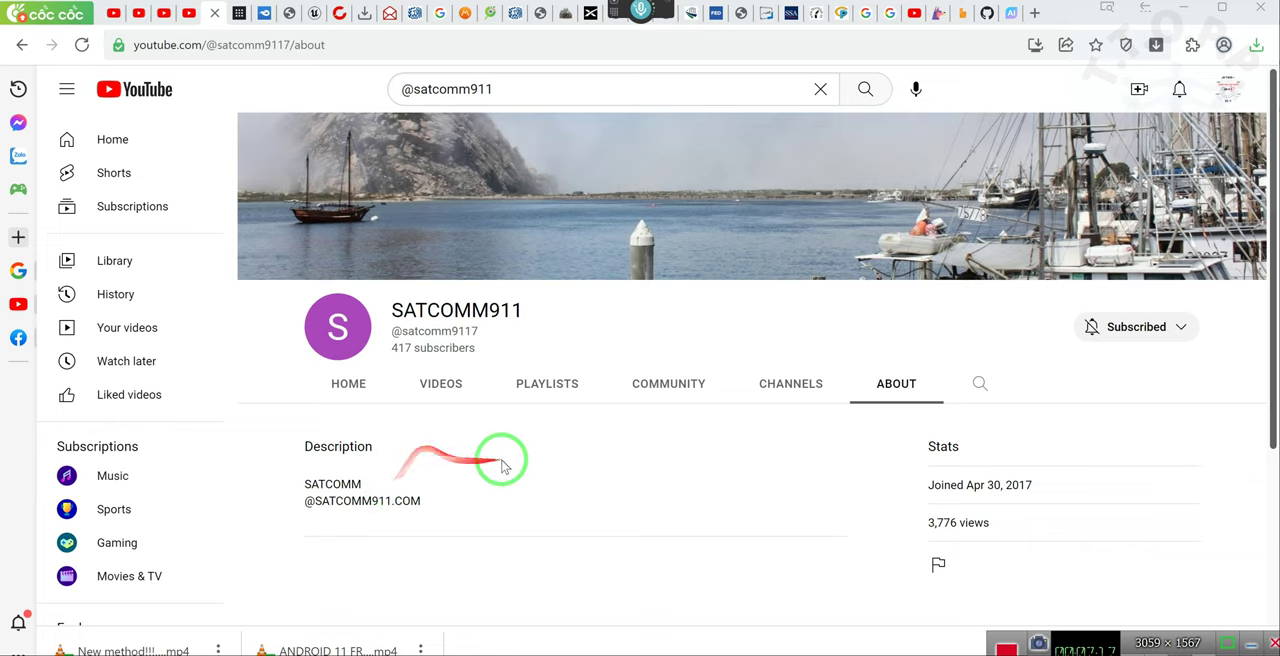
scroll(518, 470, down, 3)
scroll(518, 470, up, 3)
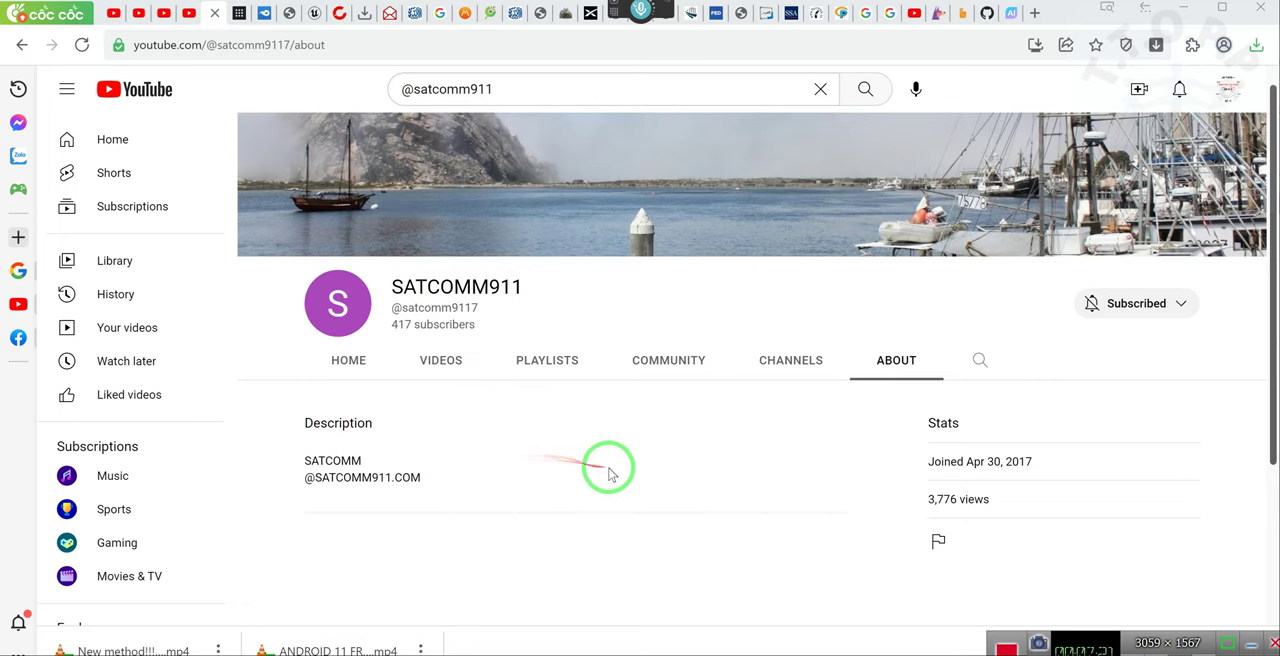
drag(545, 460, 945, 465)
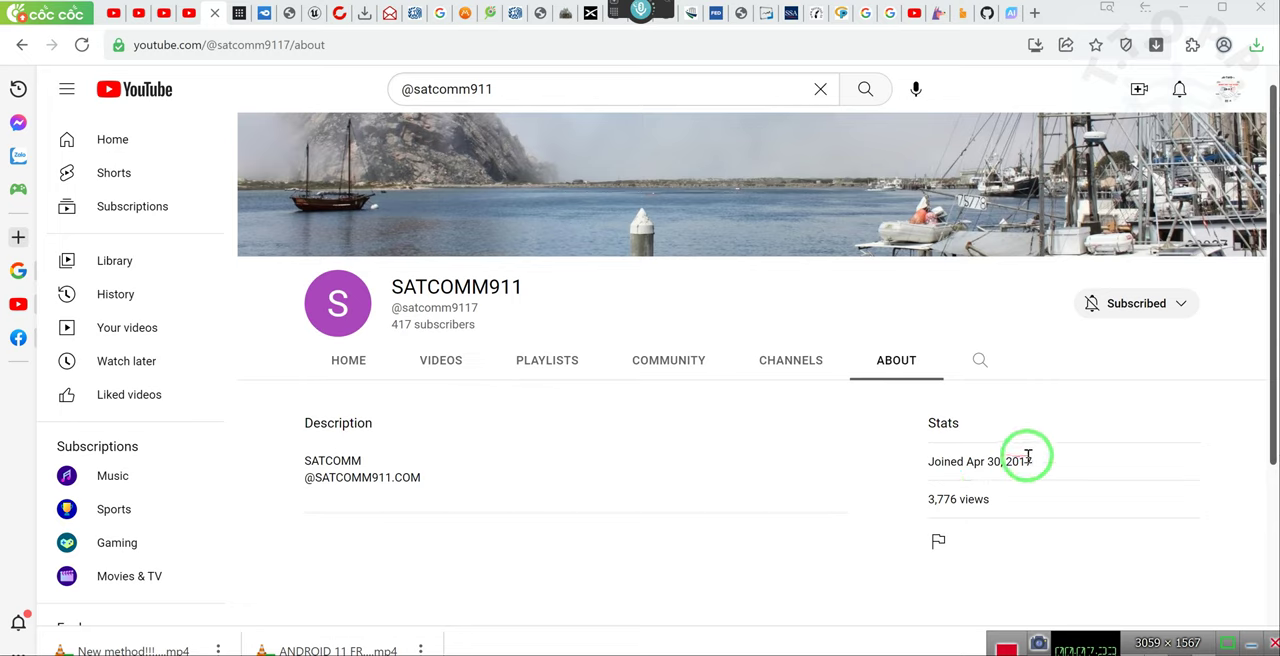
drag(1043, 454, 930, 460)
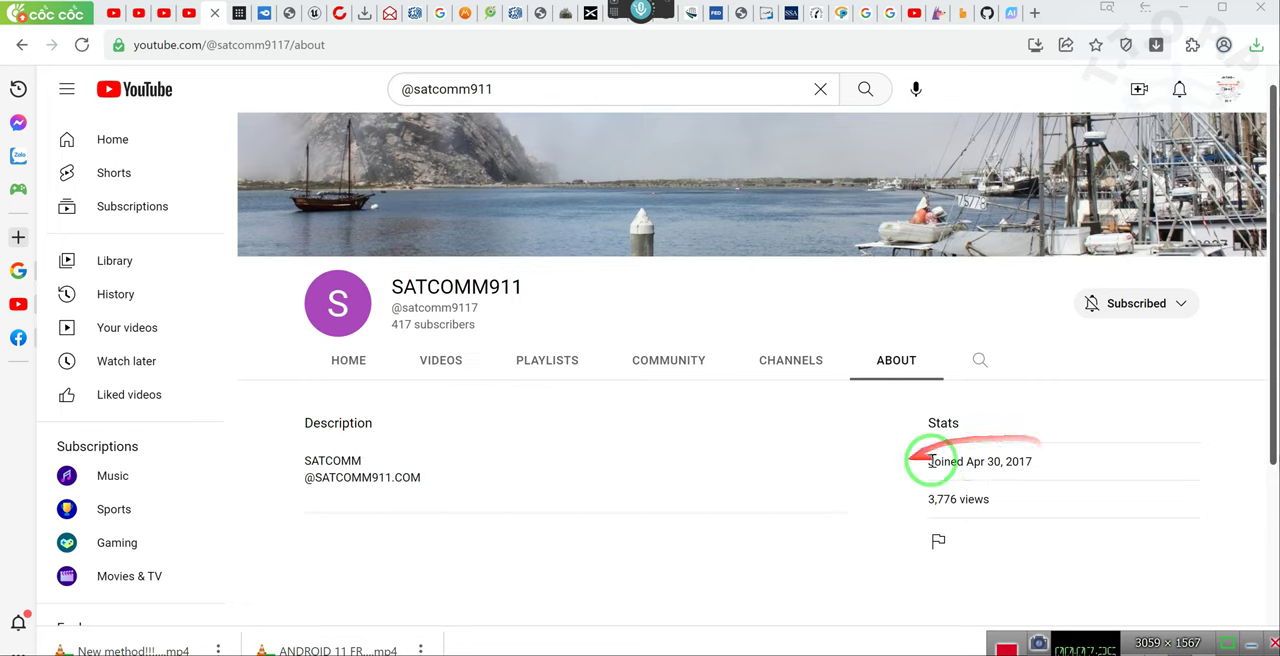
drag(1060, 455, 910, 462)
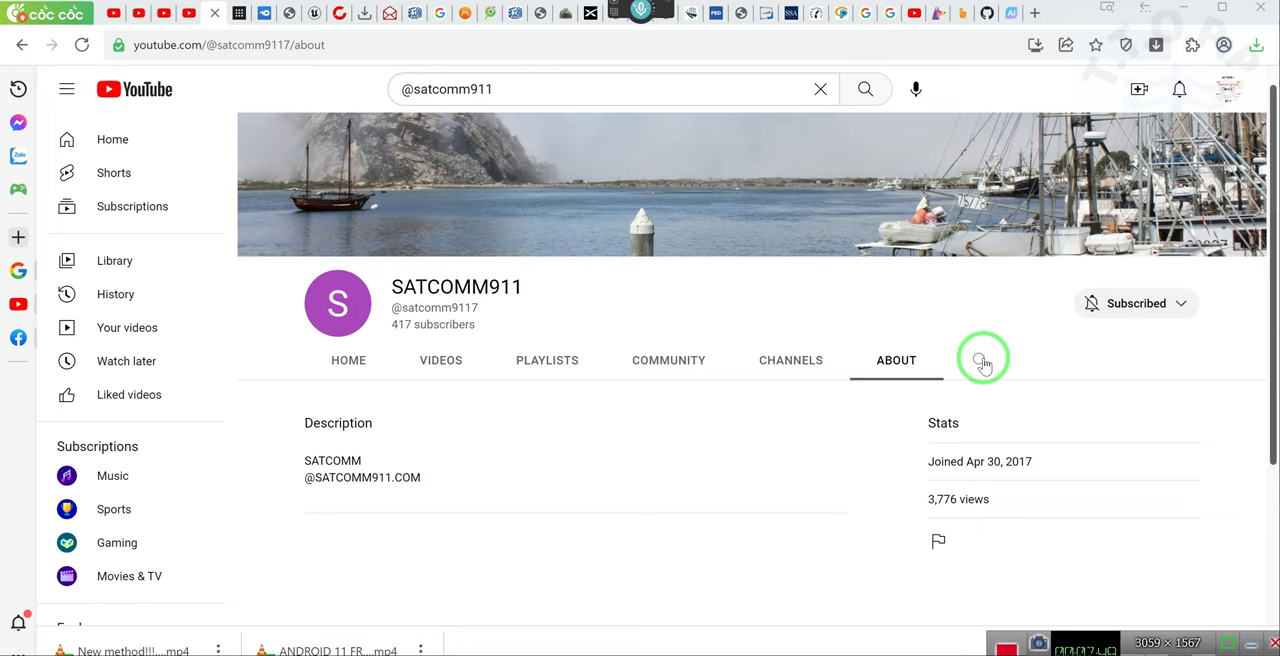
Expand the search field for searching within the SATCOMM911 channel.
click(982, 360)
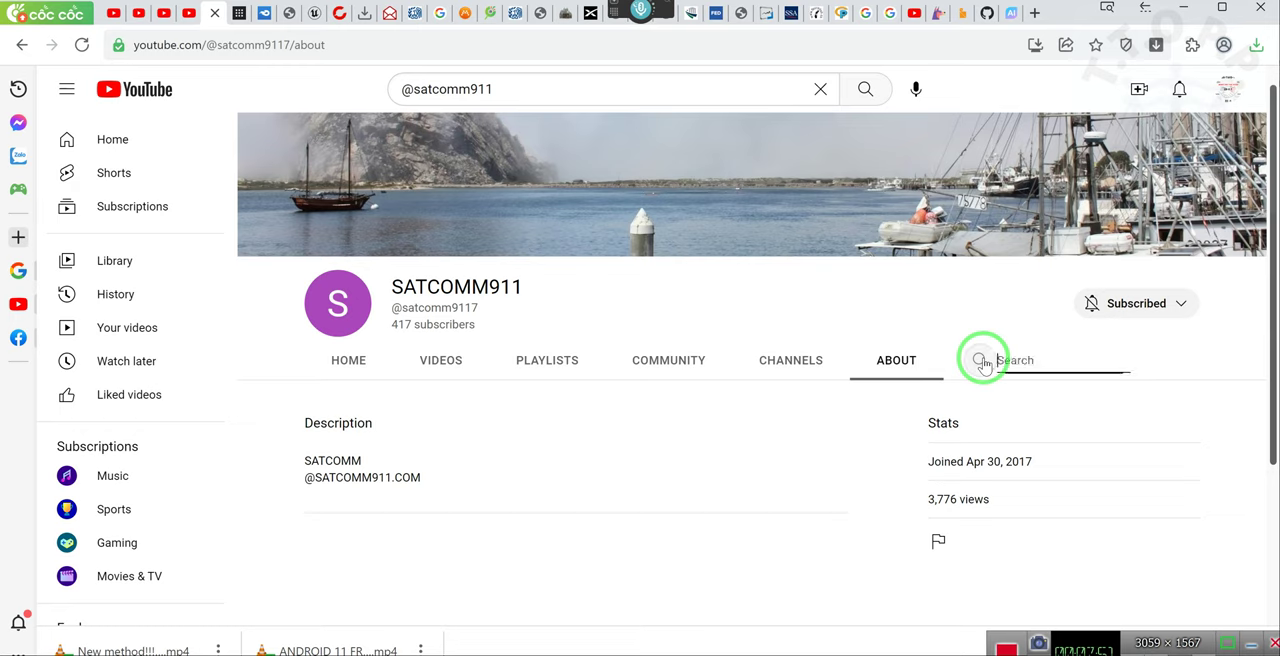